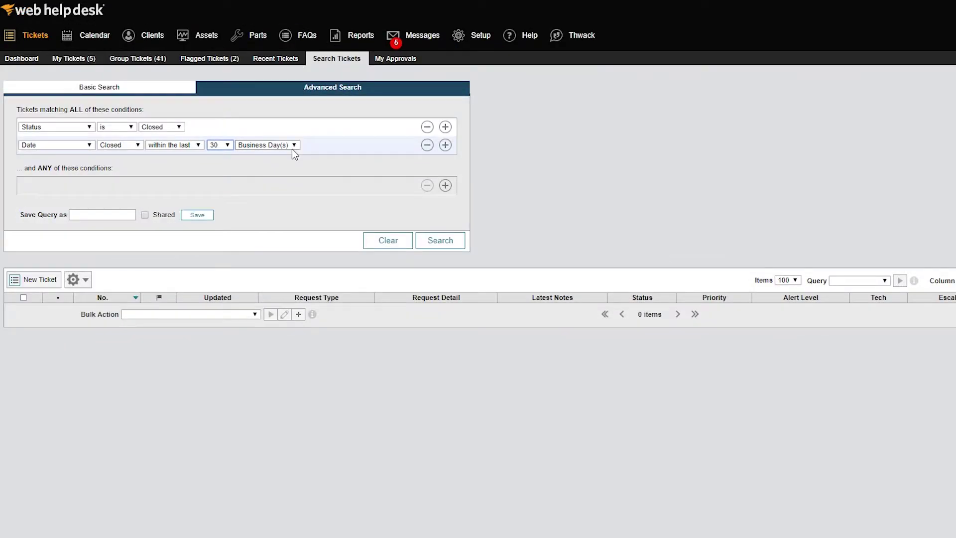
Step: Search for tickets closed within the last 30 business days, then open the Reports list
{"action": "left_click", "coordinate": [432, 241]}
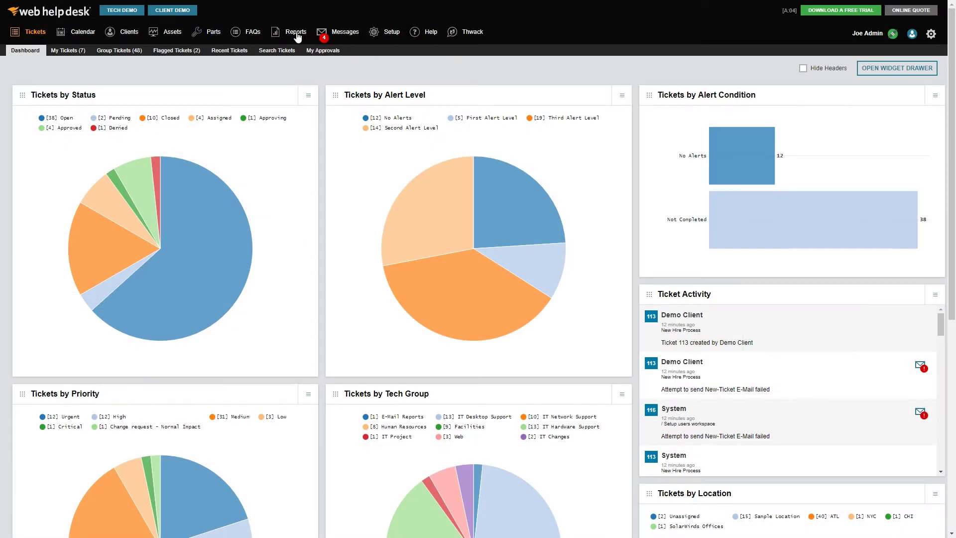
{"action": "left_click", "coordinate": [297, 33]}
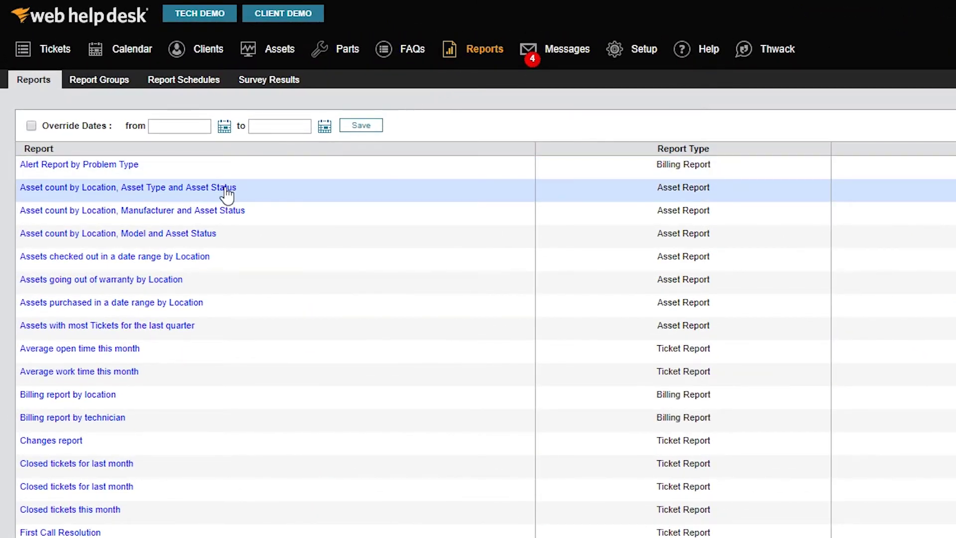
Step: Open the 'Asset count by Location, Asset Type and Asset Status' report, keeping Report Type as Asset Report
{"action": "left_click", "coordinate": [226, 188]}
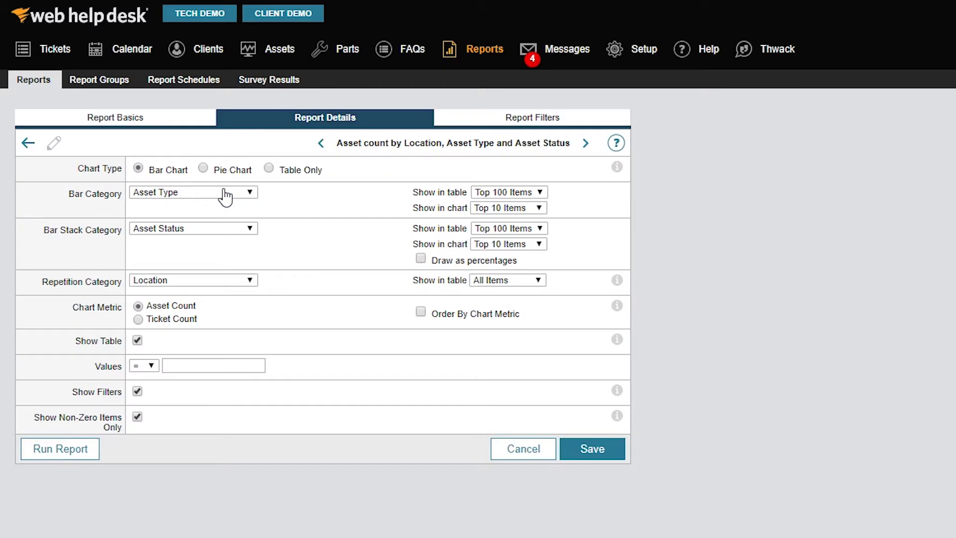
{"action": "left_click", "coordinate": [183, 123]}
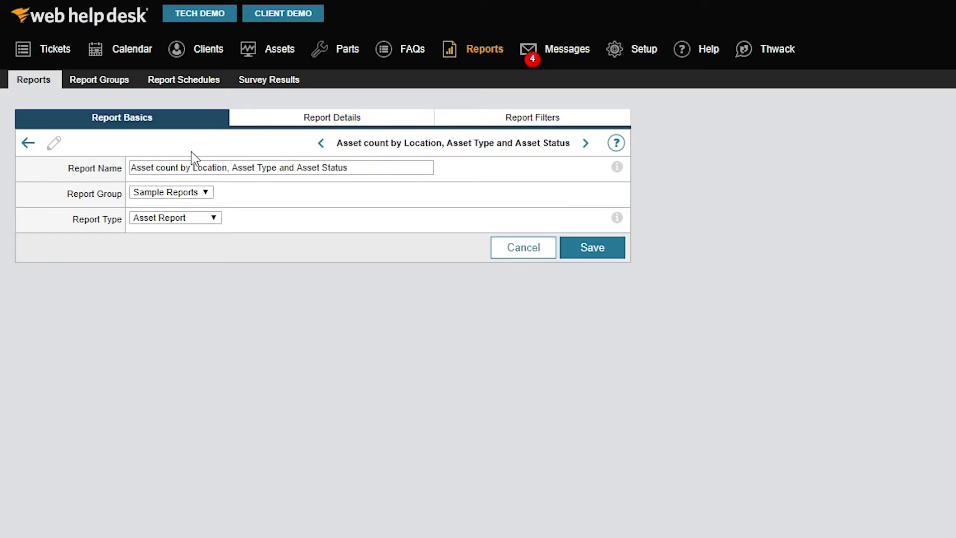
{"action": "left_click", "coordinate": [217, 220]}
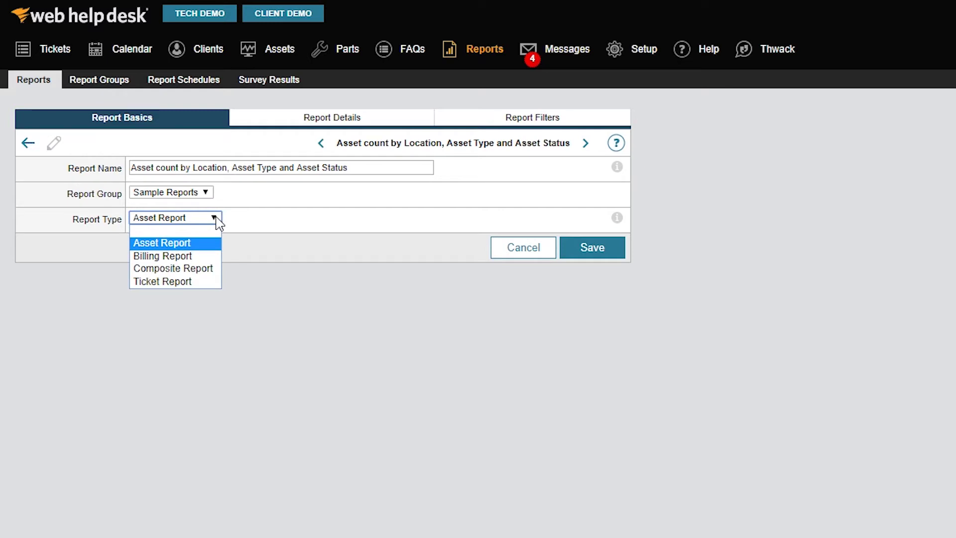
{"action": "left_click", "coordinate": [219, 221]}
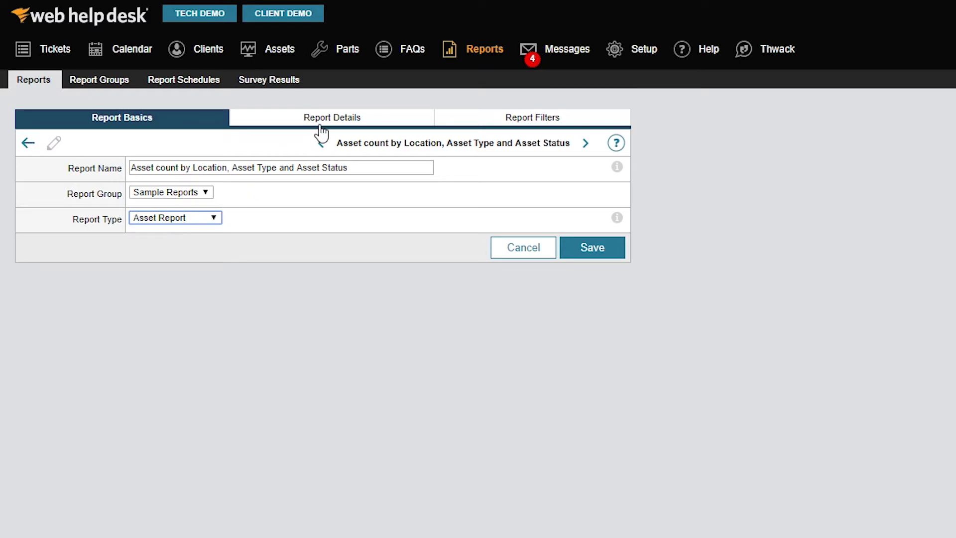
Step: Run the asset count report, review its per-location bar charts and filters, then return to Reports
{"action": "left_click", "coordinate": [373, 121]}
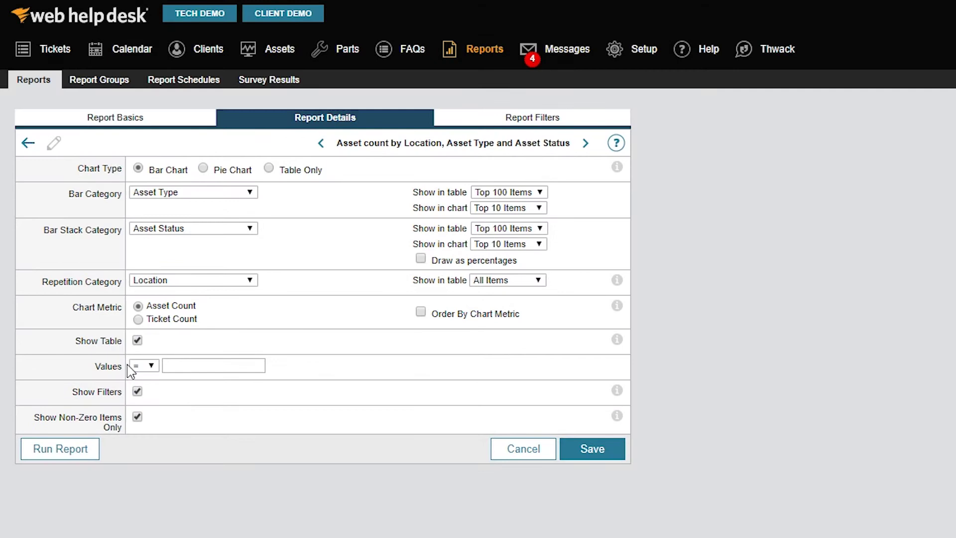
{"action": "left_click", "coordinate": [74, 450]}
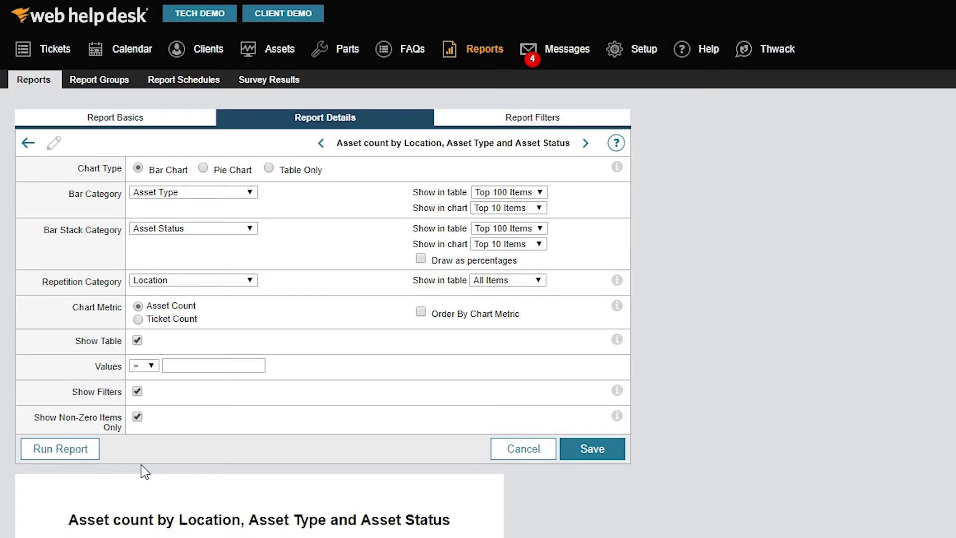
{"action": "scroll", "coordinate": [371, 294], "scroll_direction": "down", "scroll_amount": 4}
{"action": "scroll", "coordinate": [423, 259], "scroll_direction": "down", "scroll_amount": 1}
{"action": "scroll", "coordinate": [528, 231], "scroll_direction": "down", "scroll_amount": 5}
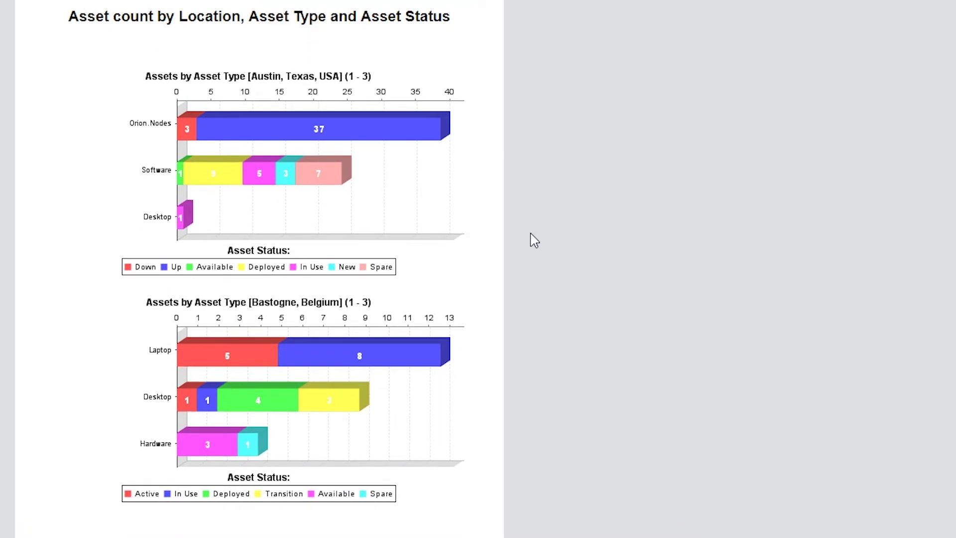
{"action": "scroll", "coordinate": [535, 240], "scroll_direction": "up", "scroll_amount": 8}
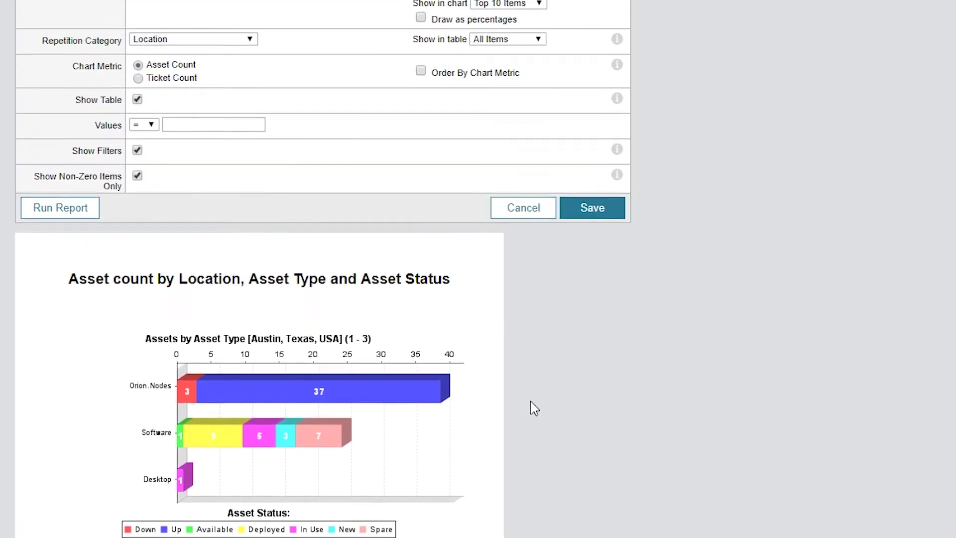
{"action": "scroll", "coordinate": [534, 486], "scroll_direction": "up", "scroll_amount": 1}
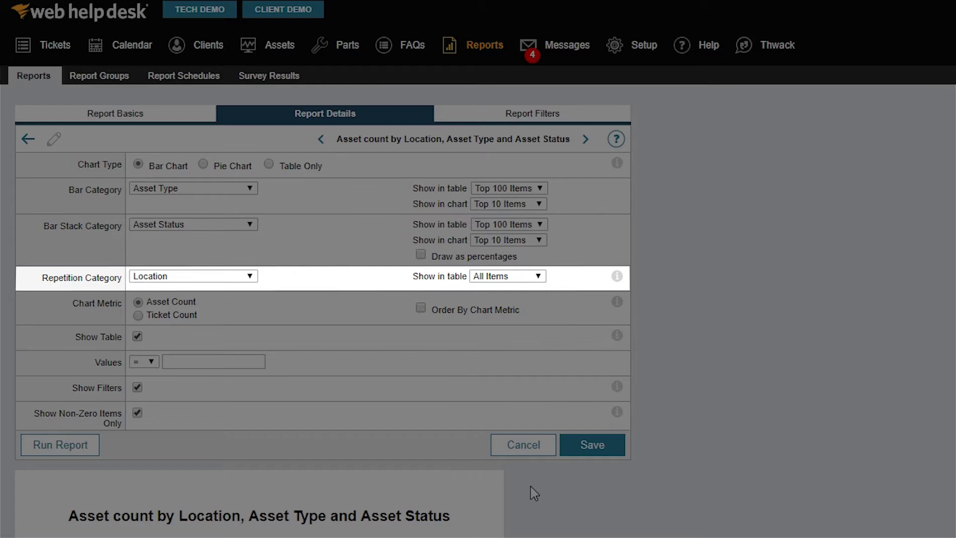
{"action": "scroll", "coordinate": [534, 493], "scroll_direction": "down", "scroll_amount": 6}
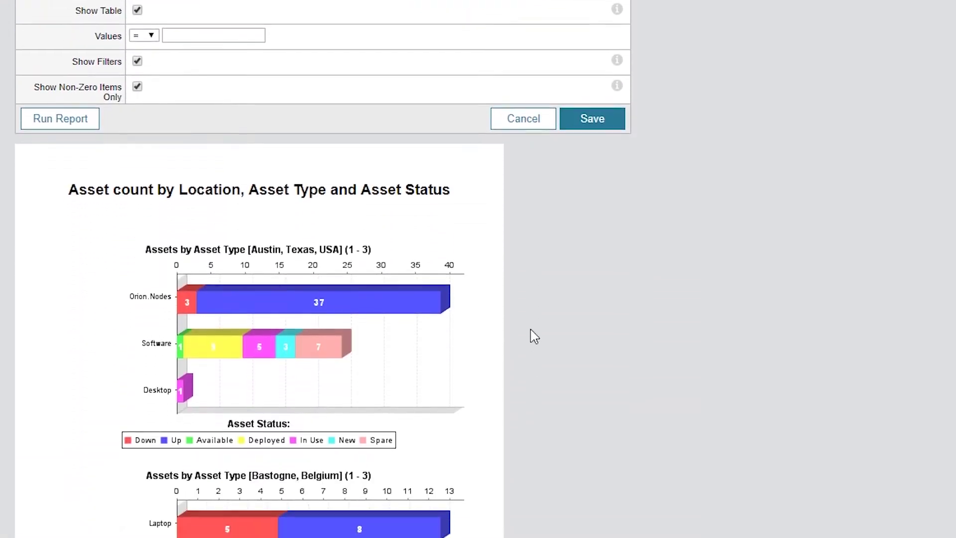
{"action": "scroll", "coordinate": [533, 299], "scroll_direction": "down", "scroll_amount": 3}
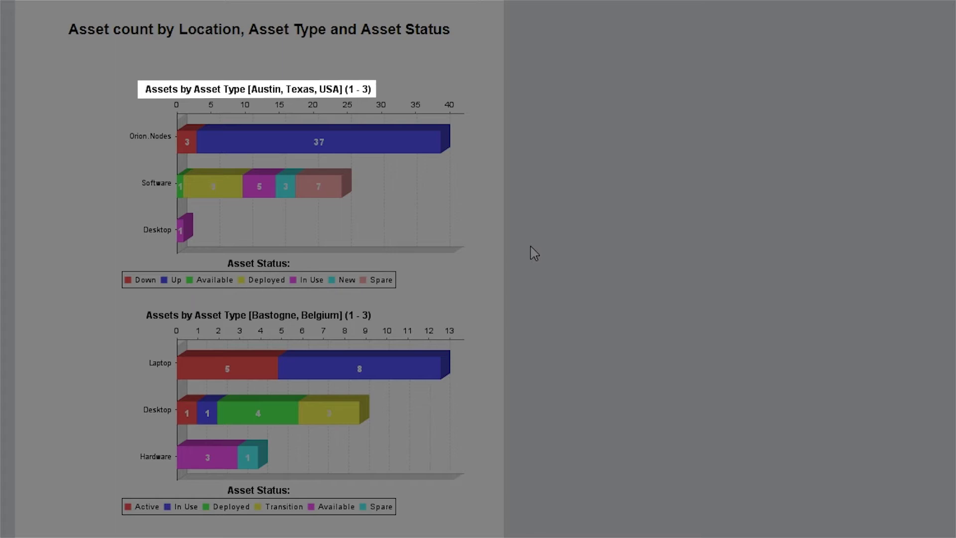
{"action": "scroll", "coordinate": [533, 279], "scroll_direction": "up", "scroll_amount": 7}
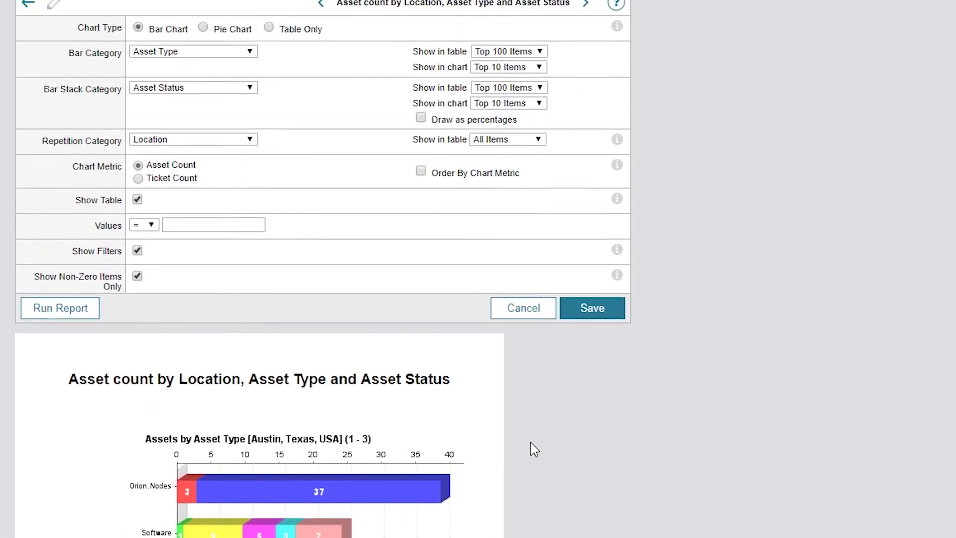
{"action": "scroll", "coordinate": [534, 449], "scroll_direction": "up", "scroll_amount": 3}
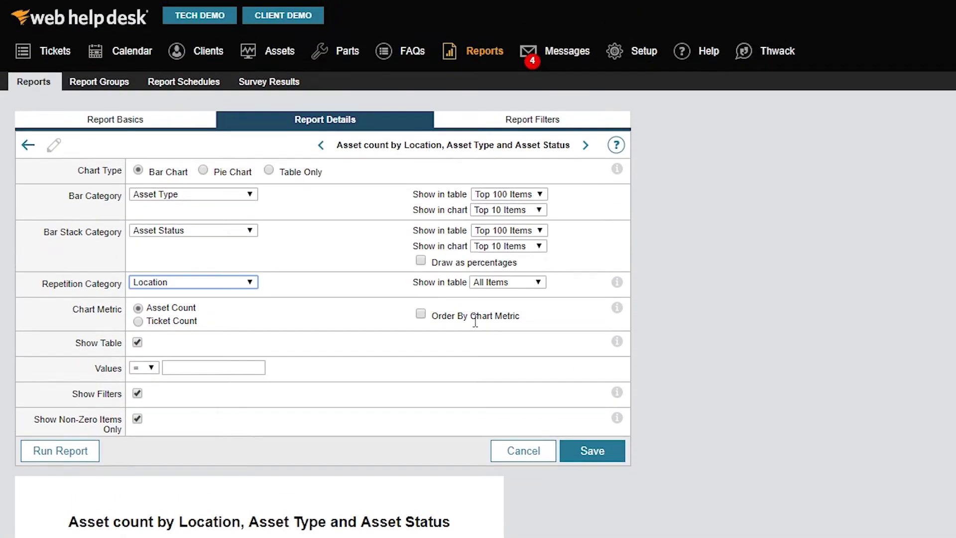
{"action": "left_click", "coordinate": [527, 128]}
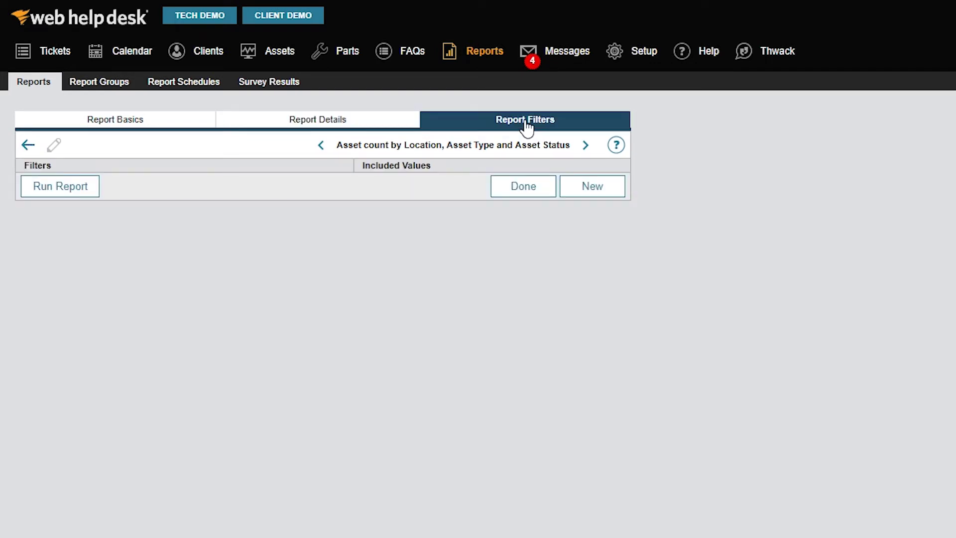
{"action": "left_click", "coordinate": [473, 54]}
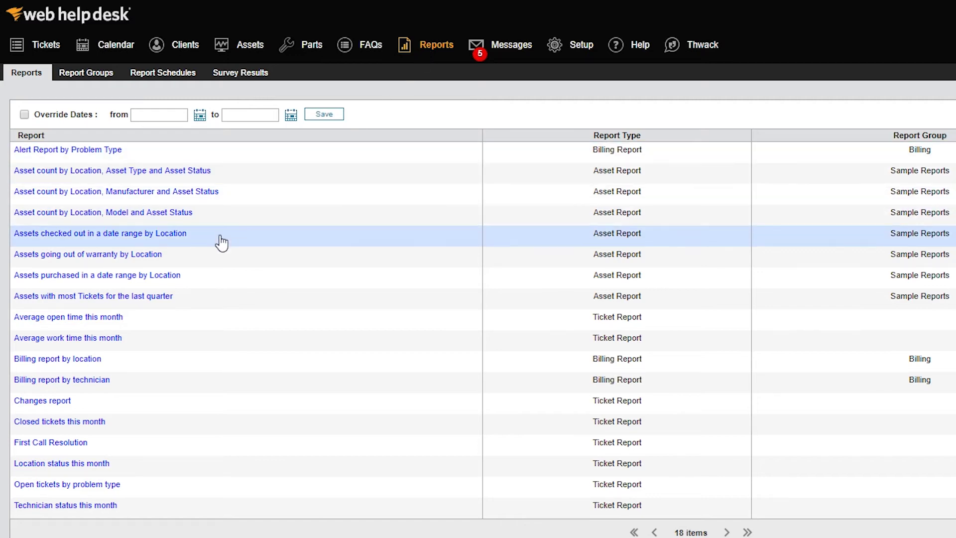
Step: Run 'Assets checked out in a date range by Location' to chart asset counts for three locations
{"action": "left_click", "coordinate": [187, 241]}
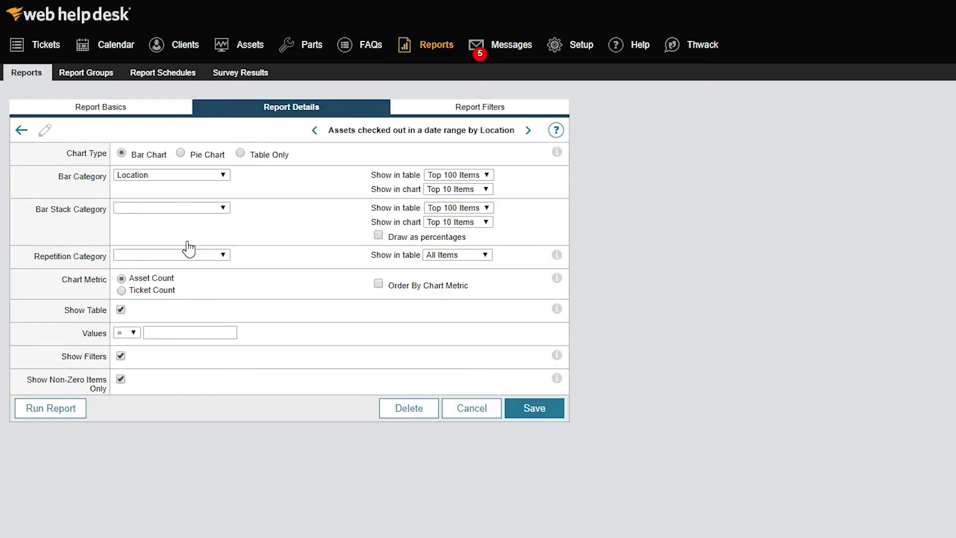
{"action": "left_click", "coordinate": [68, 413]}
{"action": "scroll", "coordinate": [69, 416], "scroll_direction": "down", "scroll_amount": 2}
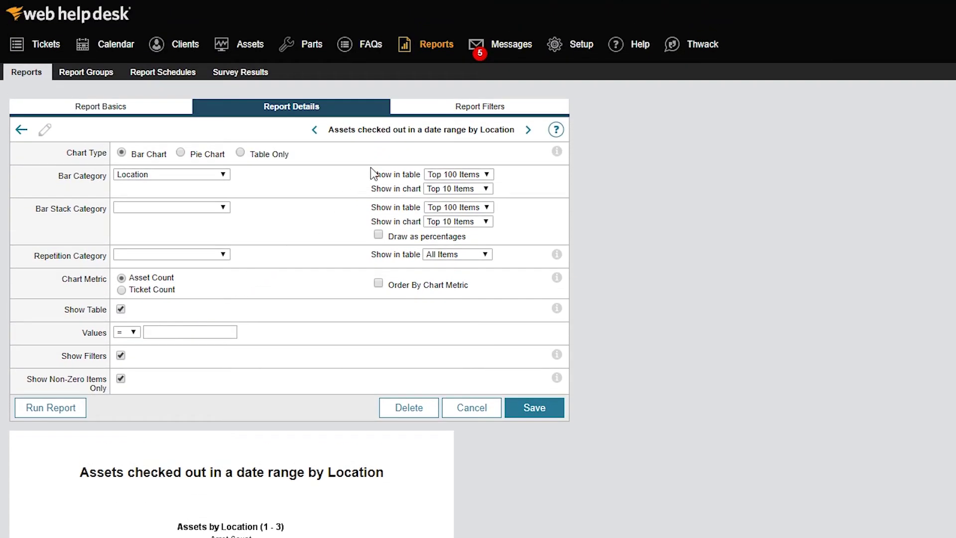
Step: Change the Asset Checked-Out filter's time range to 1 month ago and save it
{"action": "left_click", "coordinate": [424, 110]}
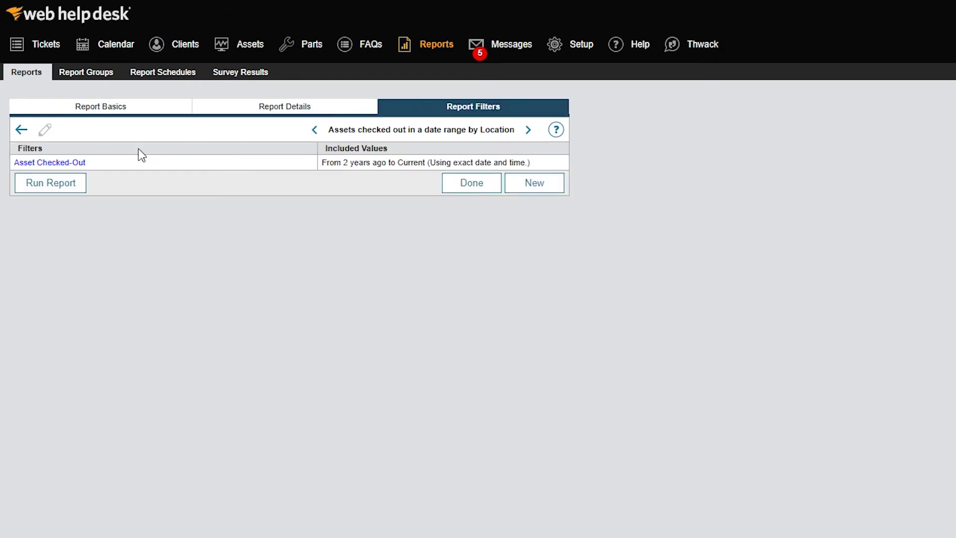
{"action": "left_click", "coordinate": [64, 165]}
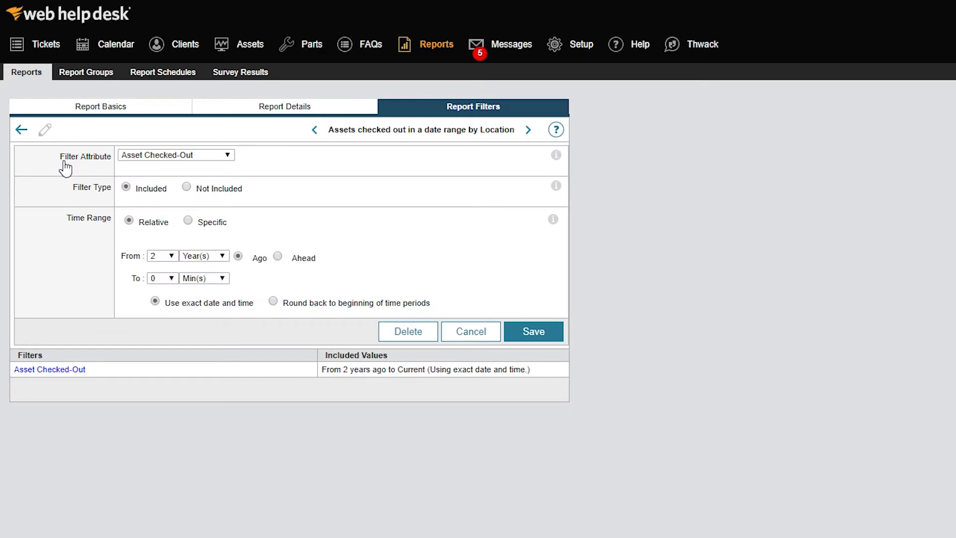
{"action": "left_click", "coordinate": [172, 256]}
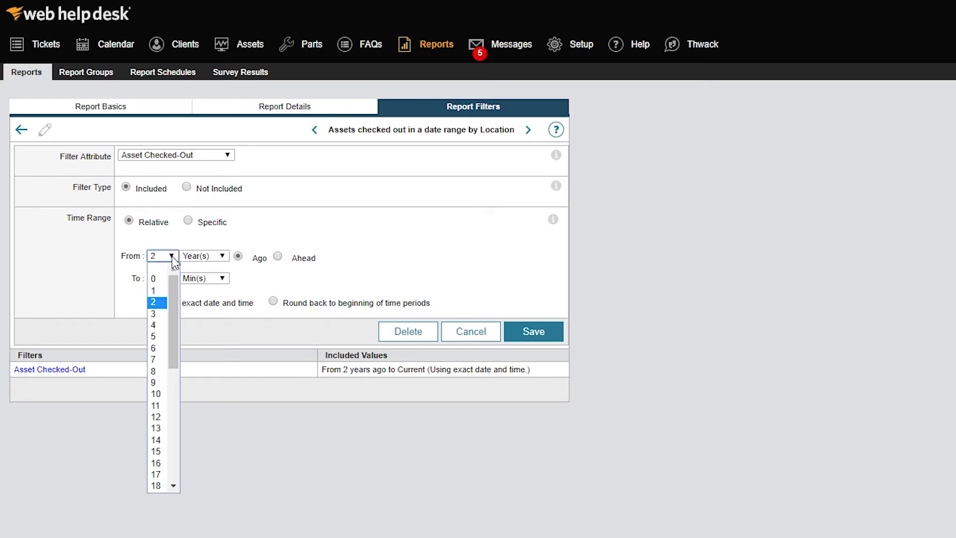
{"action": "left_click", "coordinate": [161, 292]}
{"action": "left_click", "coordinate": [222, 256]}
{"action": "left_click", "coordinate": [199, 302]}
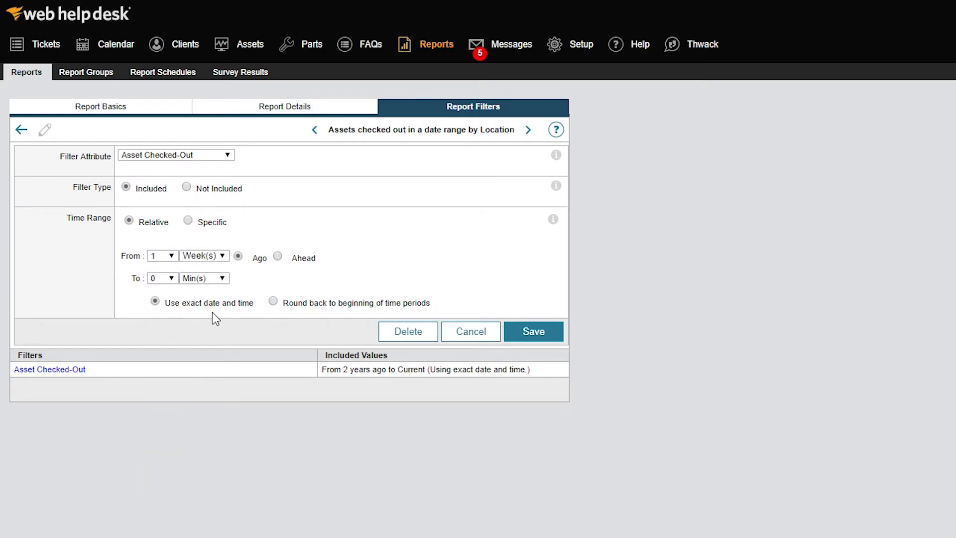
{"action": "left_click", "coordinate": [515, 341]}
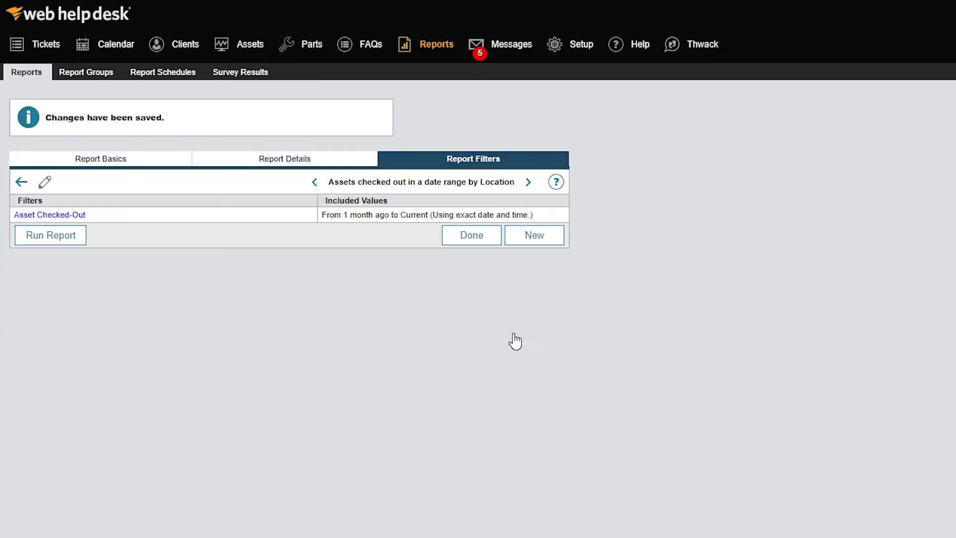
Step: Add an inclusive Asset Type filter for Laptop and run the report
{"action": "left_click", "coordinate": [552, 242]}
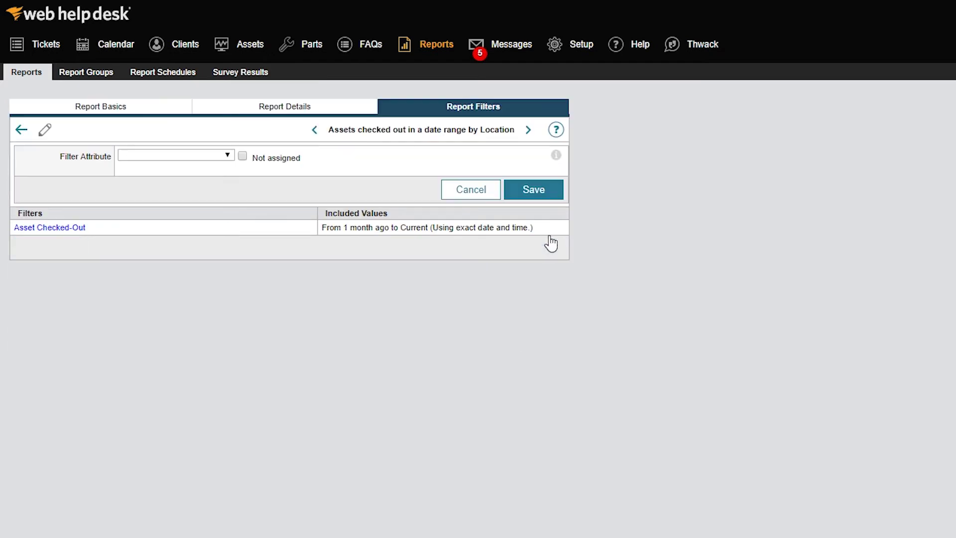
{"action": "left_click", "coordinate": [232, 156]}
{"action": "left_click", "coordinate": [160, 187]}
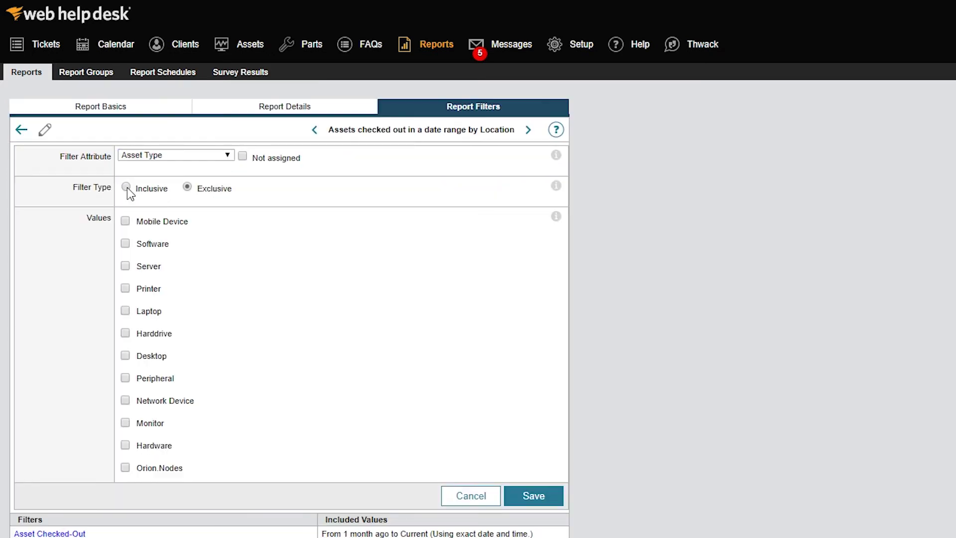
{"action": "left_click", "coordinate": [126, 187]}
{"action": "left_click", "coordinate": [125, 310]}
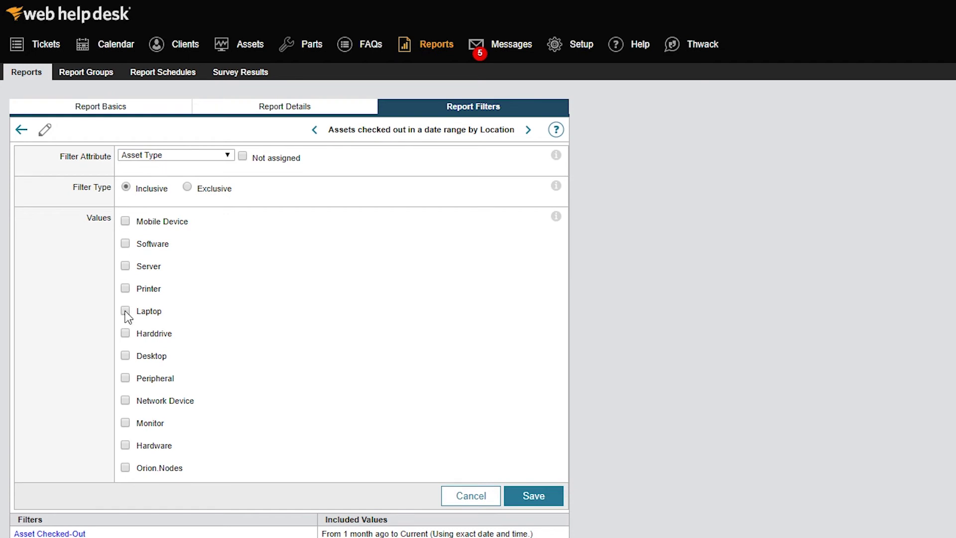
{"action": "left_click", "coordinate": [510, 497]}
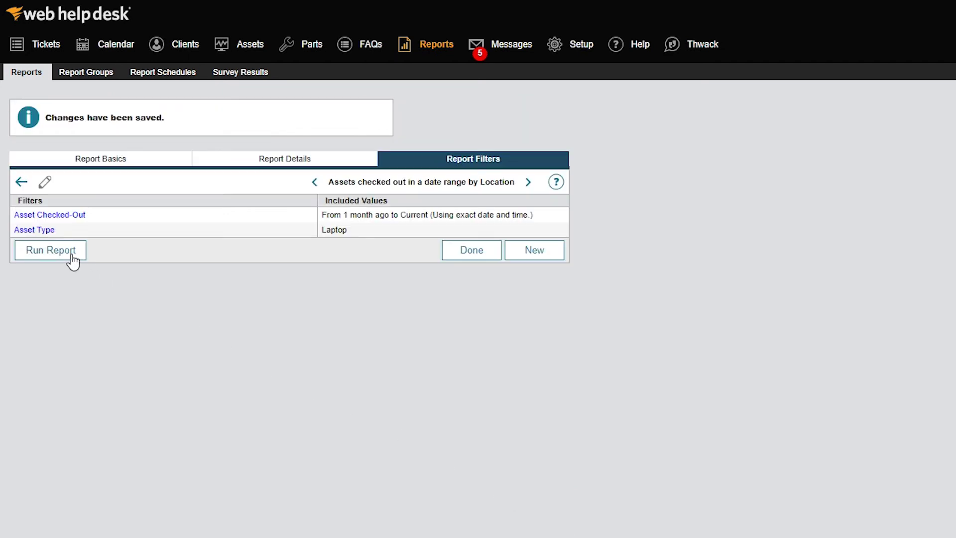
{"action": "left_click", "coordinate": [51, 250]}
{"action": "scroll", "coordinate": [73, 254], "scroll_direction": "down", "scroll_amount": 3}
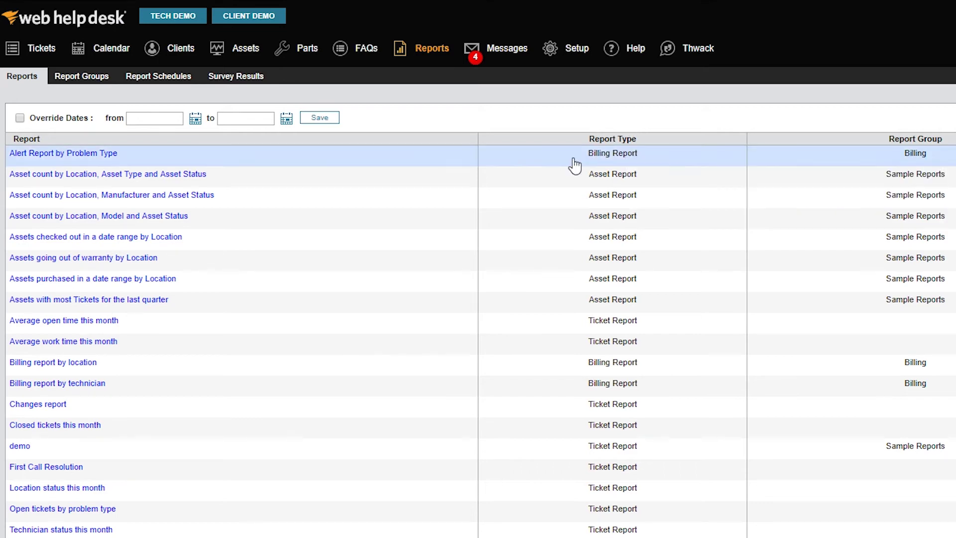
Step: Set the Closed tickets this month report's Bar Category to Location
{"action": "left_click", "coordinate": [90, 426]}
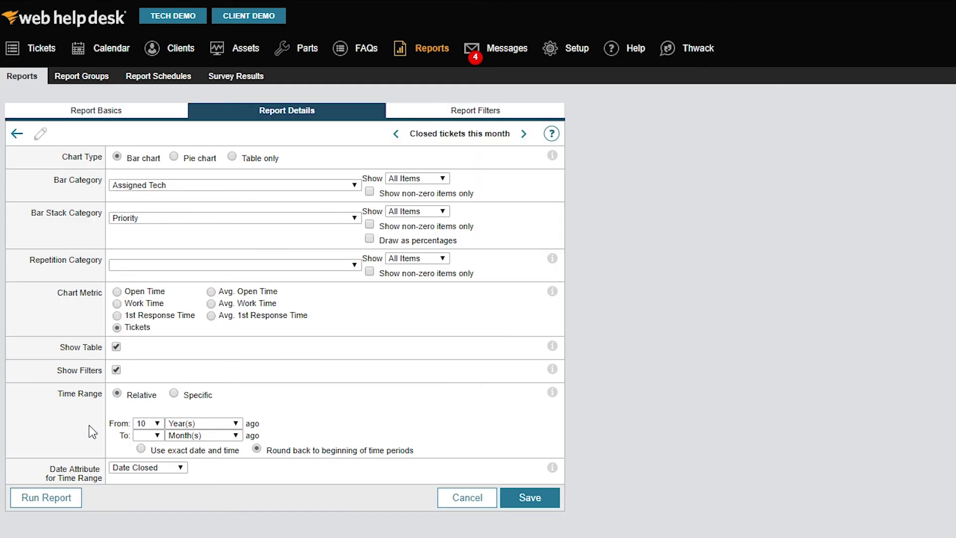
{"action": "left_click", "coordinate": [355, 186]}
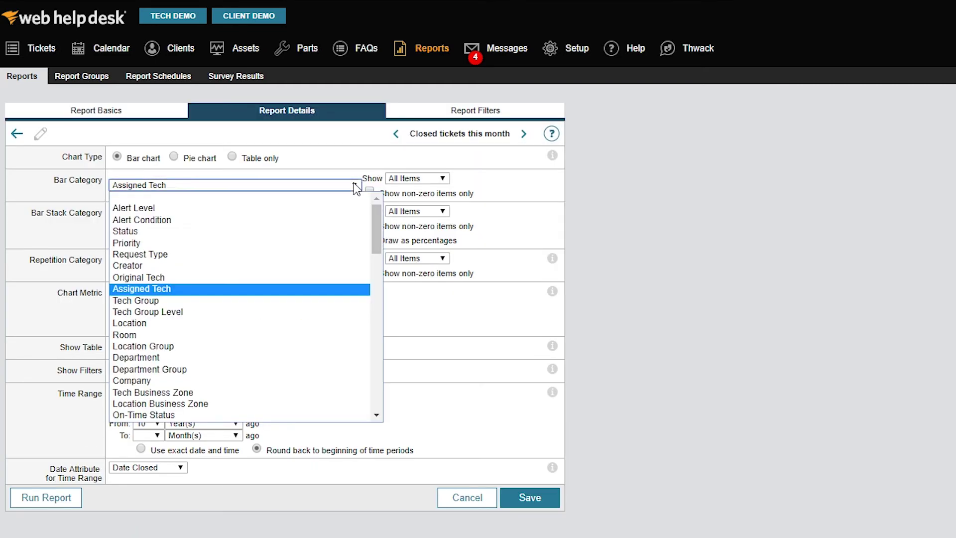
{"action": "left_click", "coordinate": [151, 324]}
Step: Set the Time Range From to 1 Month(s) ago and run the report
{"action": "left_click", "coordinate": [157, 424]}
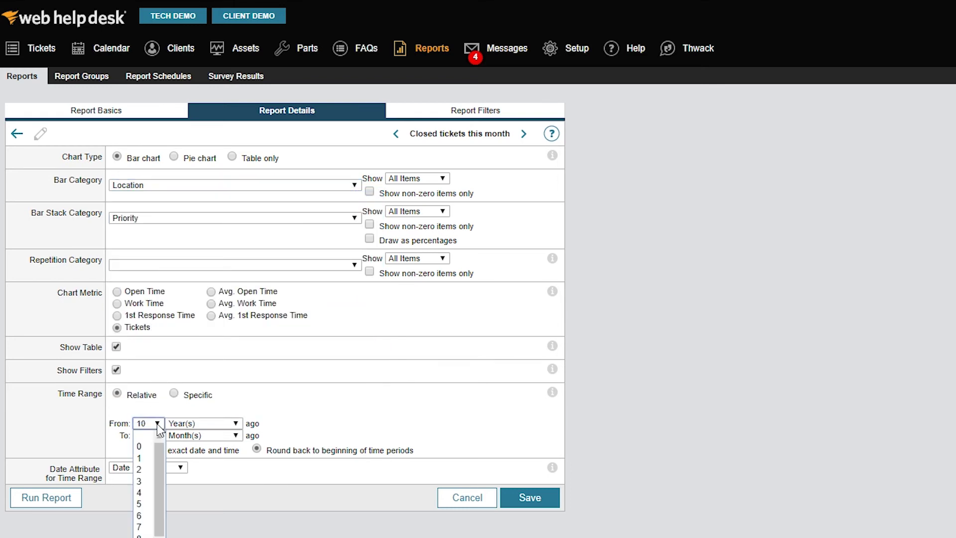
{"action": "left_click", "coordinate": [150, 446]}
{"action": "left_click", "coordinate": [205, 424]}
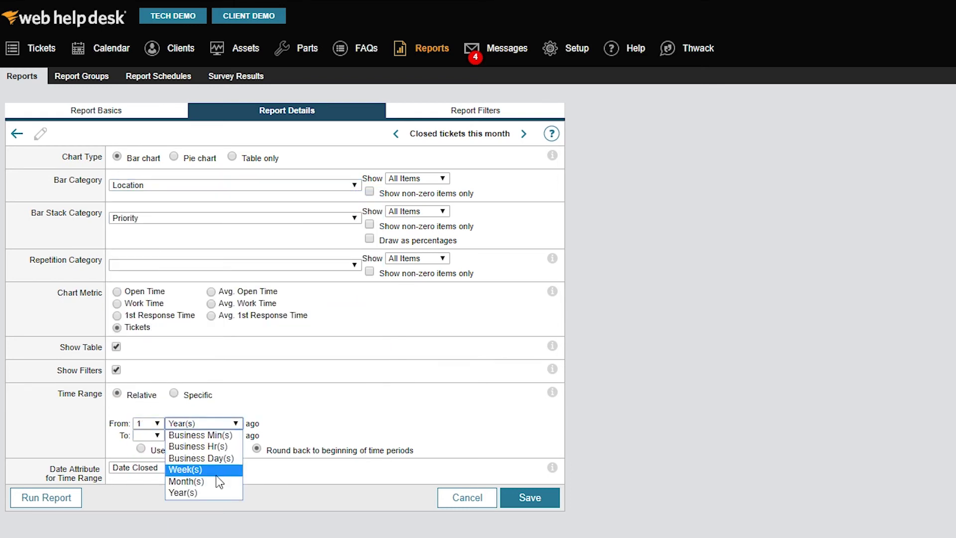
{"action": "left_click", "coordinate": [215, 480]}
{"action": "left_click", "coordinate": [77, 498]}
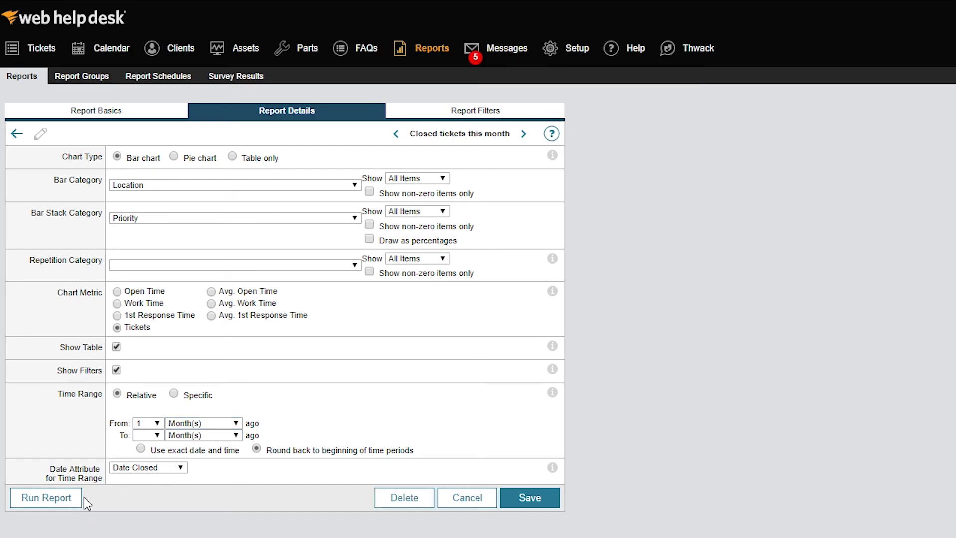
{"action": "left_click_drag", "start_coordinate": [951, 82], "coordinate": [951, 190]}
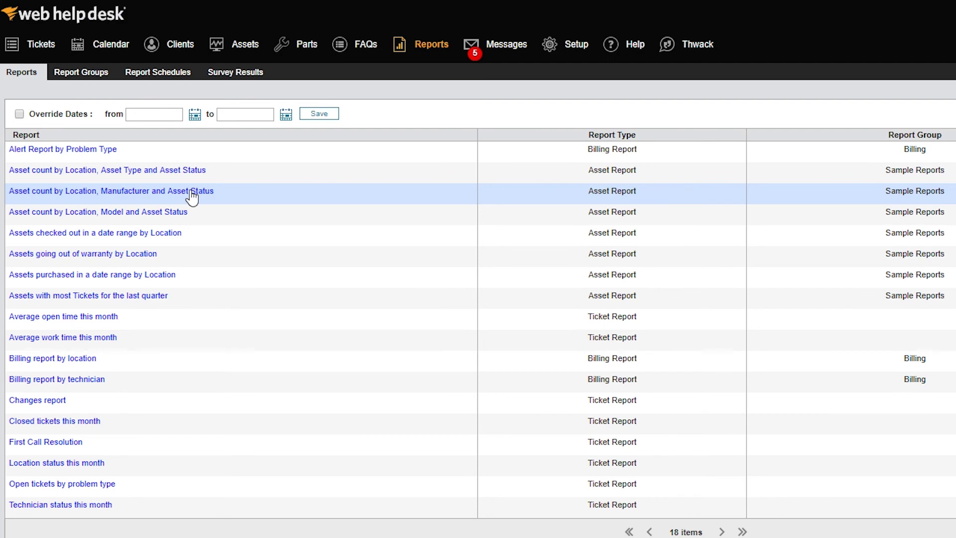
Step: Set the asset count report's Bar Category to Asset Type
{"action": "left_click", "coordinate": [191, 191]}
{"action": "left_click", "coordinate": [192, 174]}
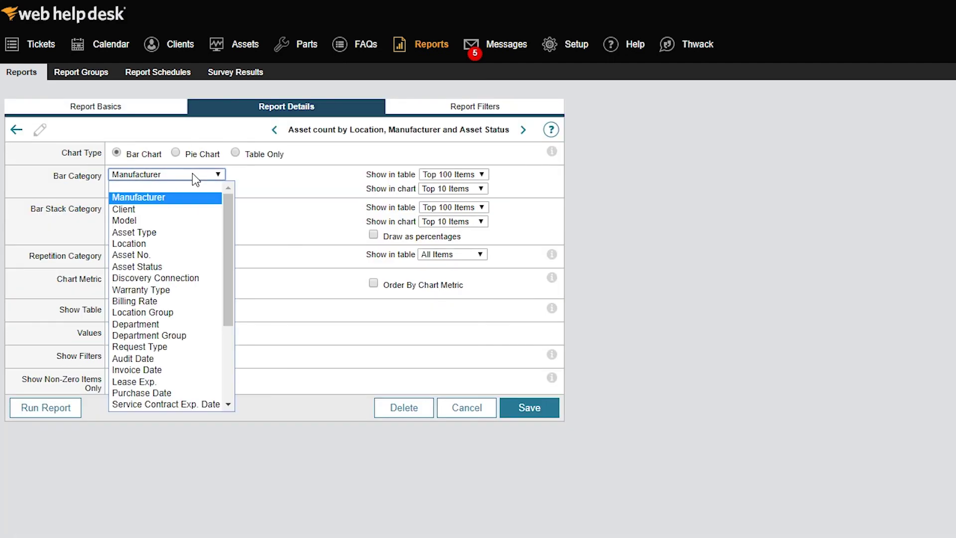
{"action": "left_click", "coordinate": [177, 232]}
Step: Add a Purchase Date filter starting March 1, 2017, save it, and run the report
{"action": "left_click", "coordinate": [397, 109]}
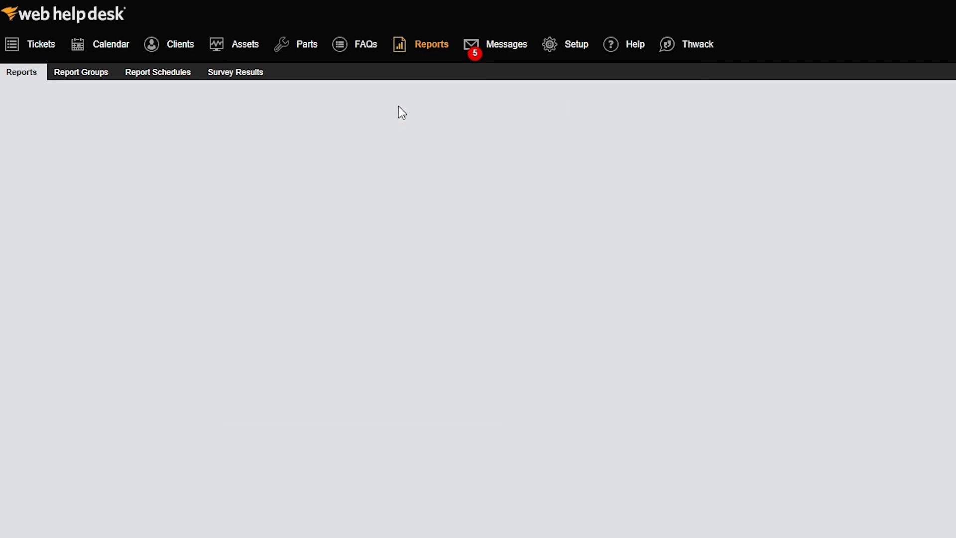
{"action": "left_click", "coordinate": [513, 168]}
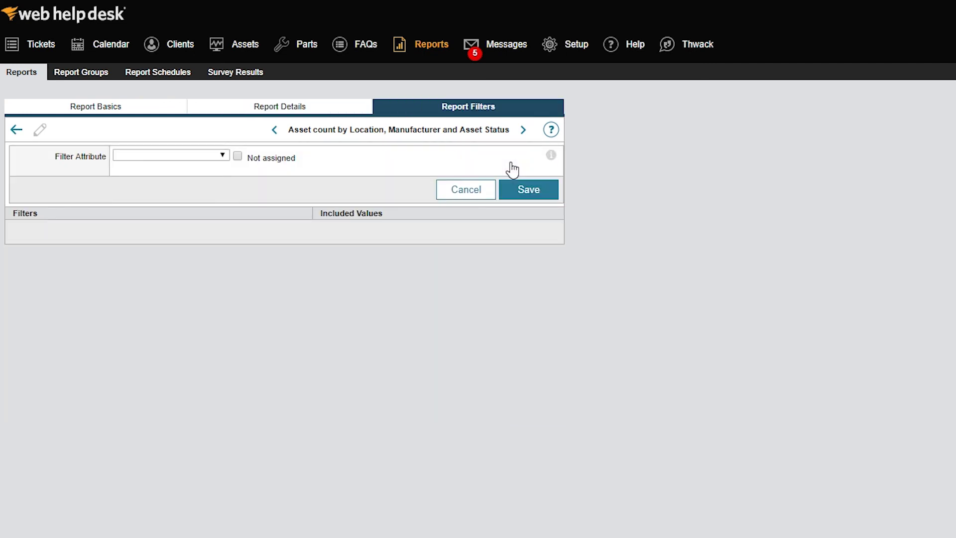
{"action": "left_click", "coordinate": [223, 157]}
{"action": "scroll", "coordinate": [230, 172], "scroll_direction": "down", "scroll_amount": 2}
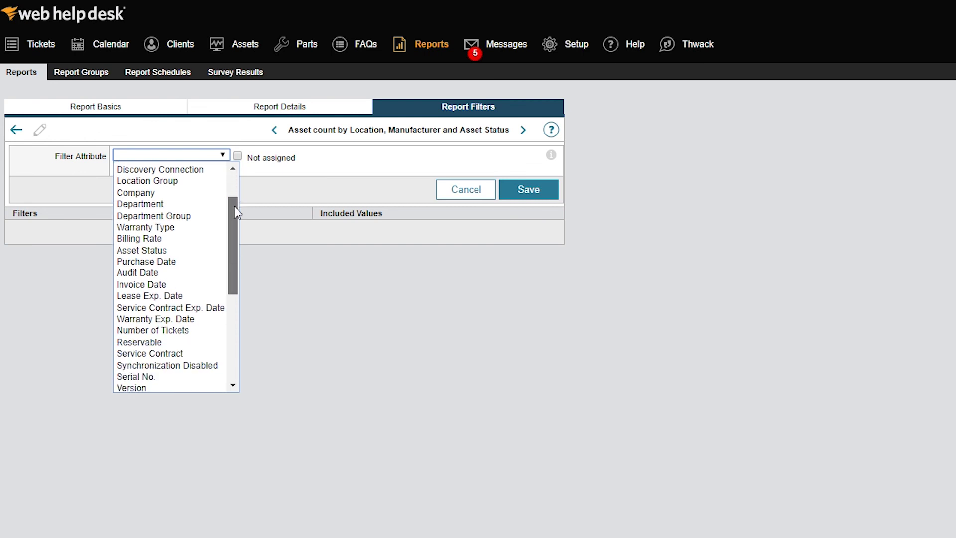
{"action": "left_click", "coordinate": [193, 264]}
{"action": "left_click", "coordinate": [209, 228]}
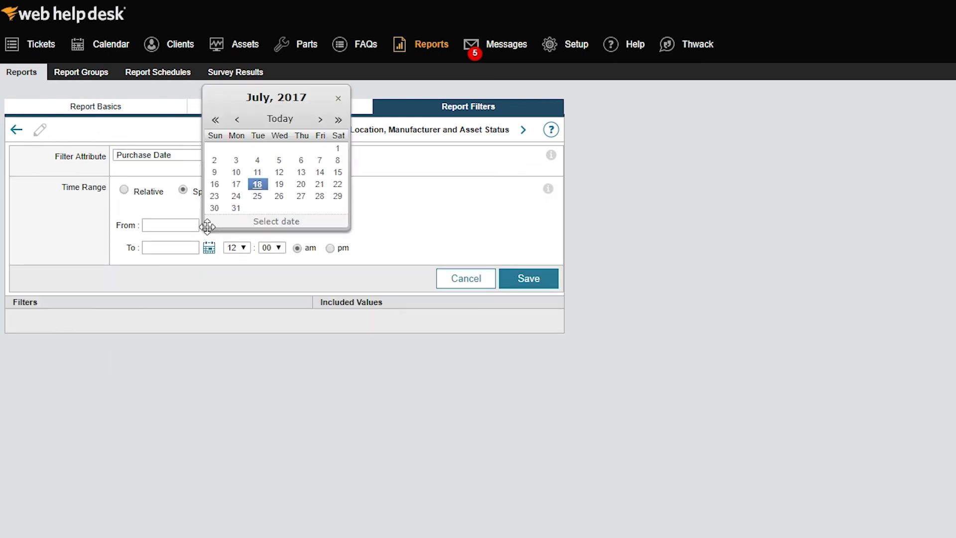
{"action": "left_click", "coordinate": [238, 120]}
{"action": "left_click", "coordinate": [238, 120]}
{"action": "left_click", "coordinate": [238, 120]}
{"action": "left_click", "coordinate": [238, 120]}
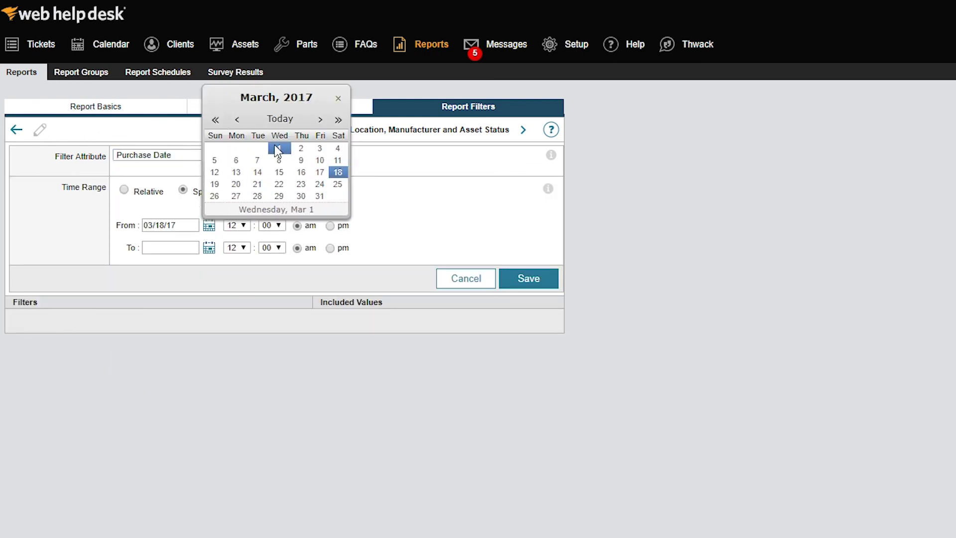
{"action": "left_click", "coordinate": [279, 148]}
{"action": "left_click", "coordinate": [512, 283]}
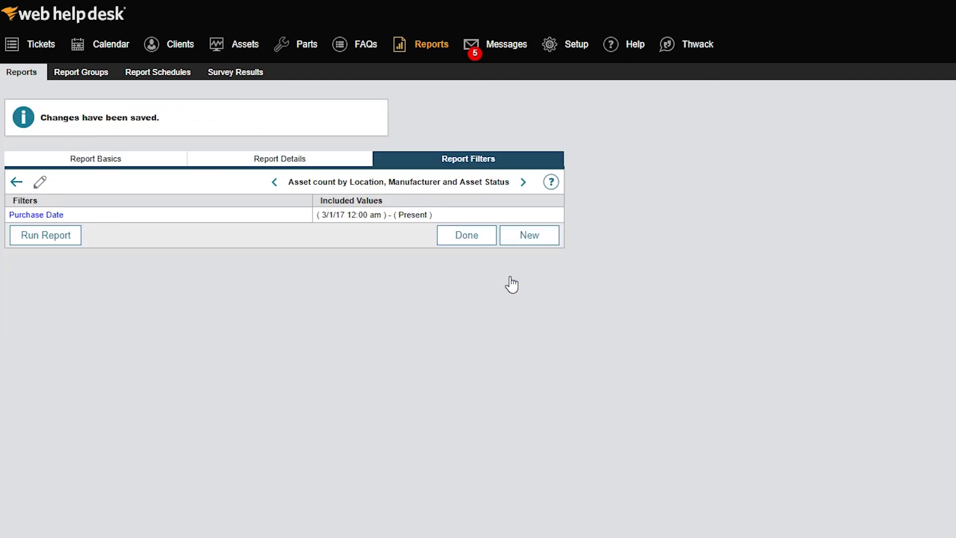
{"action": "left_click", "coordinate": [74, 235]}
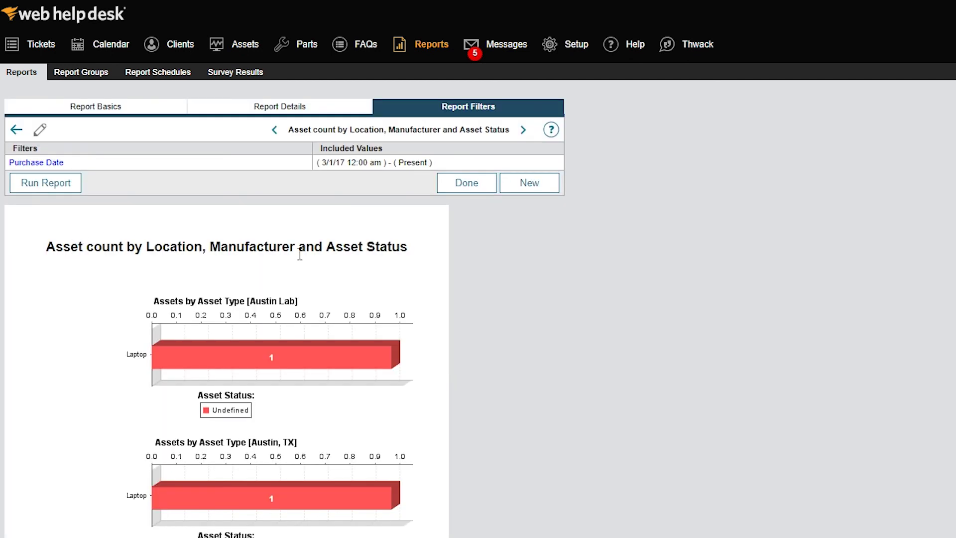
{"action": "scroll", "coordinate": [478, 268], "scroll_direction": "down", "scroll_amount": 10}
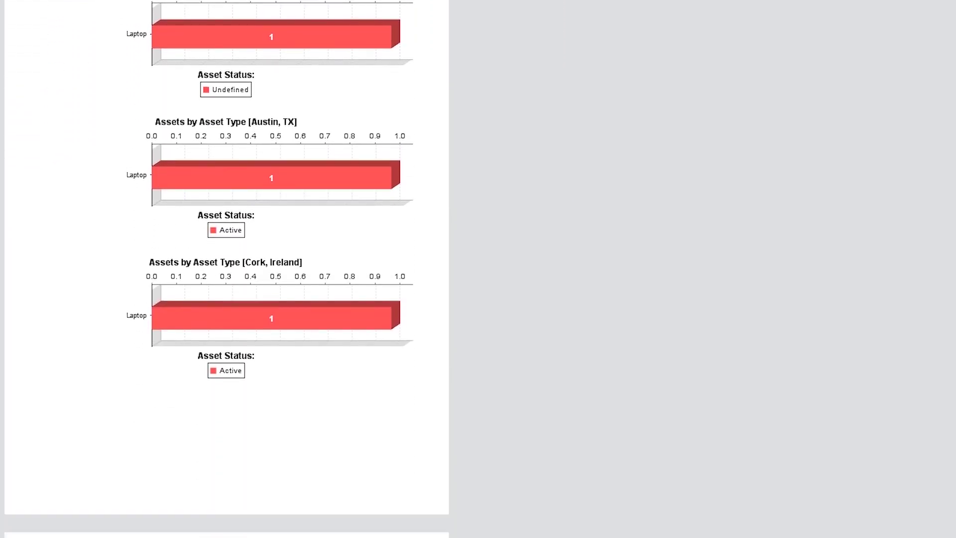